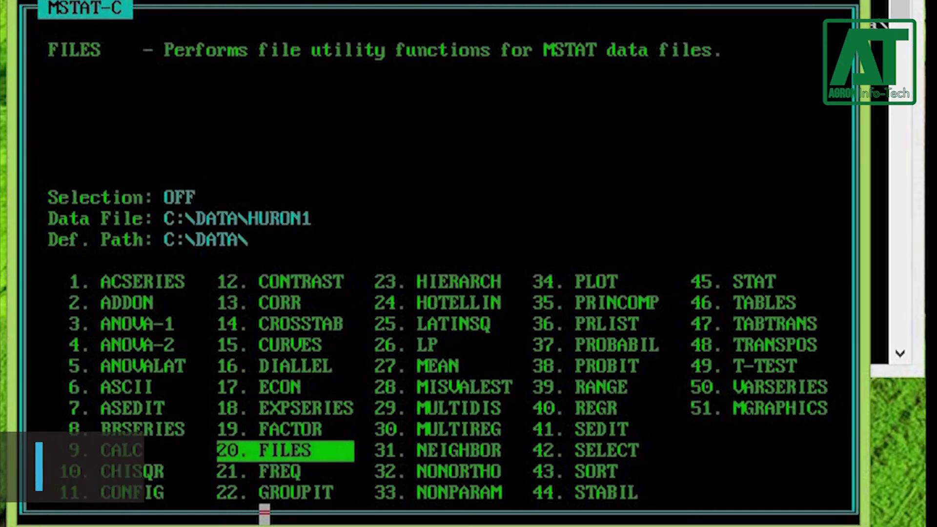
Activate HURON1 as the current data file.
key("Return")
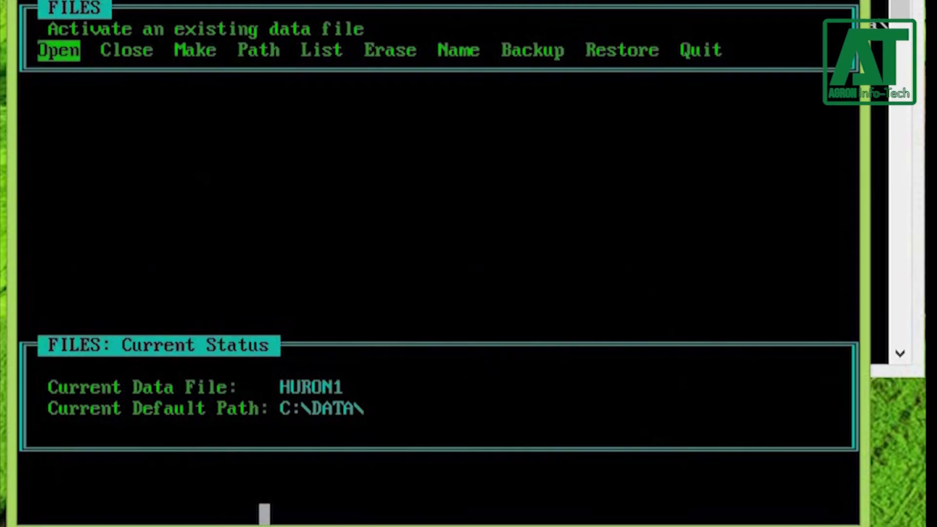
key("Return")
type("HURON1")
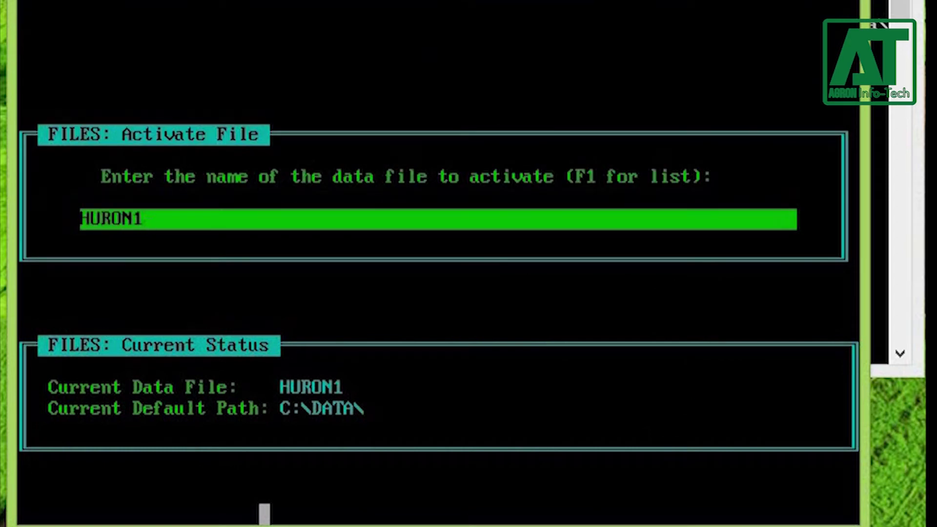
key("Return")
key("Return")
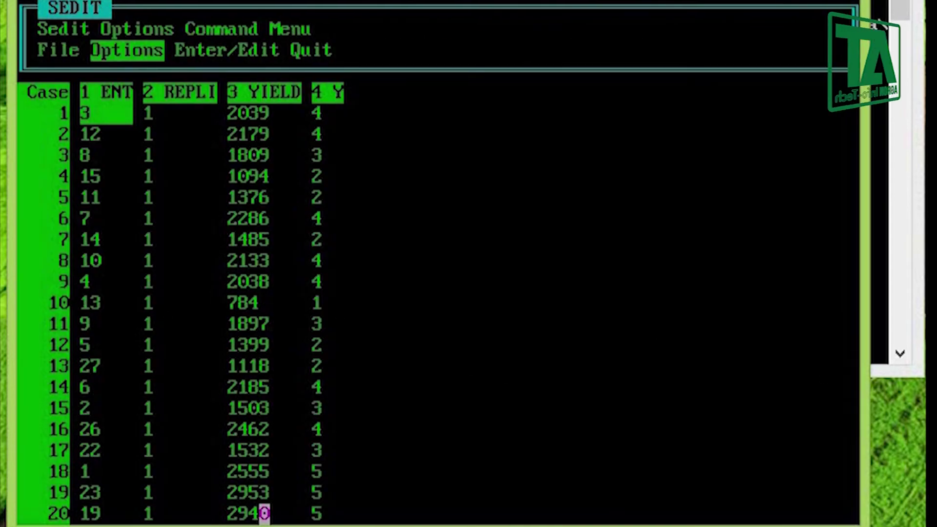
Page through HURON1's 120 cases in SEDIT, then quit to the main menu.
key("e")
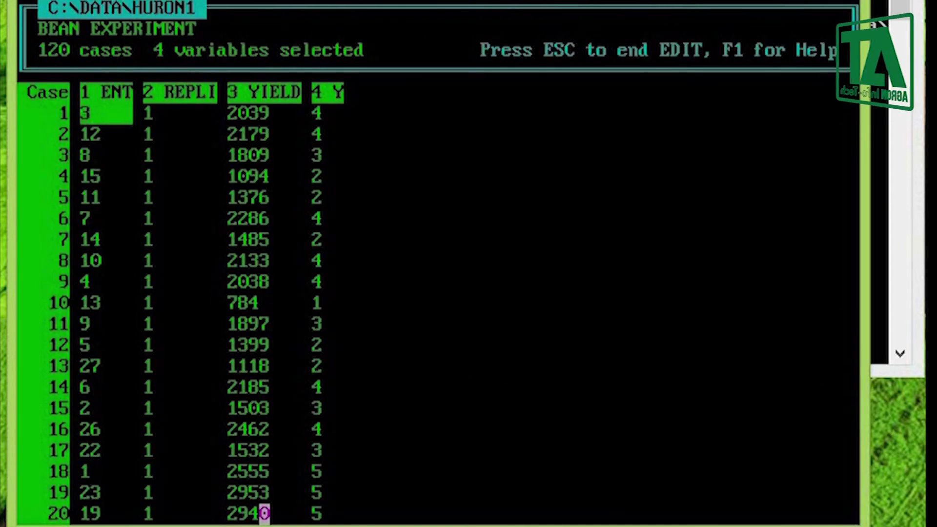
key("End")
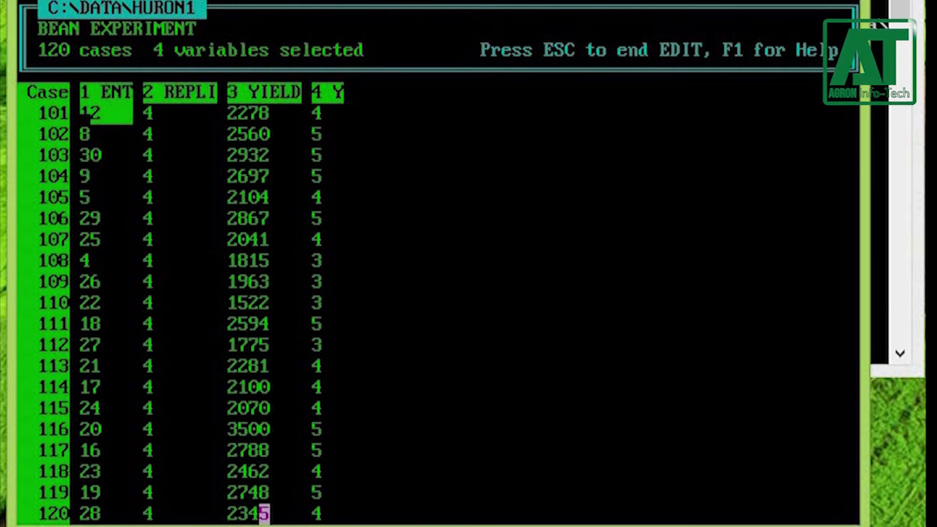
key("Up")
key("Up")
key("Up")
key("Up")
key("Up")
key("Up")
key("Up")
key("Up")
key("Up")
key("Up")
key("Up")
key("Up")
key("Up")
key("Up")
key("Up")
key("Up")
key("Up")
key("Up")
key("Up")
key("Up")
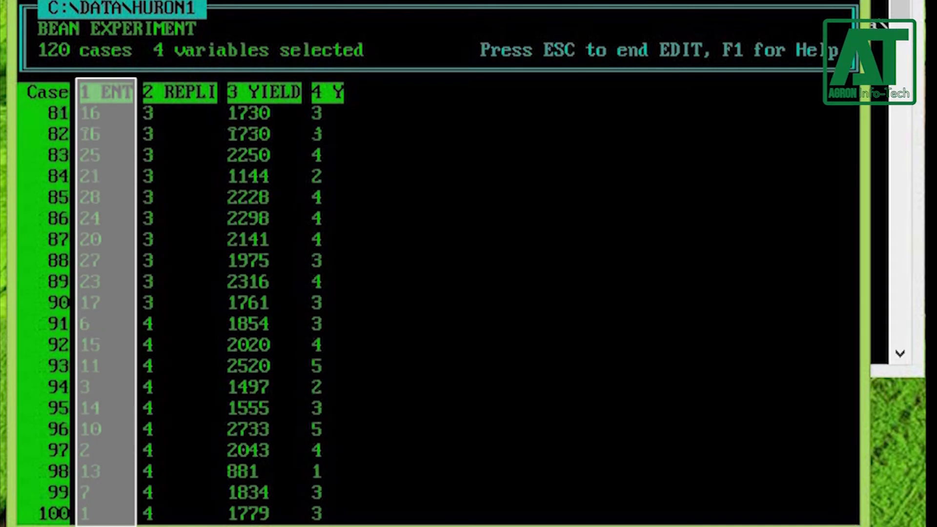
key("Up")
key("Up")
key("Up")
key("Up")
key("Up")
key("Up")
key("Up")
key("Up")
key("Up")
key("Up")
key("Up")
key("Up")
key("Up")
key("Up")
key("Up")
key("Up")
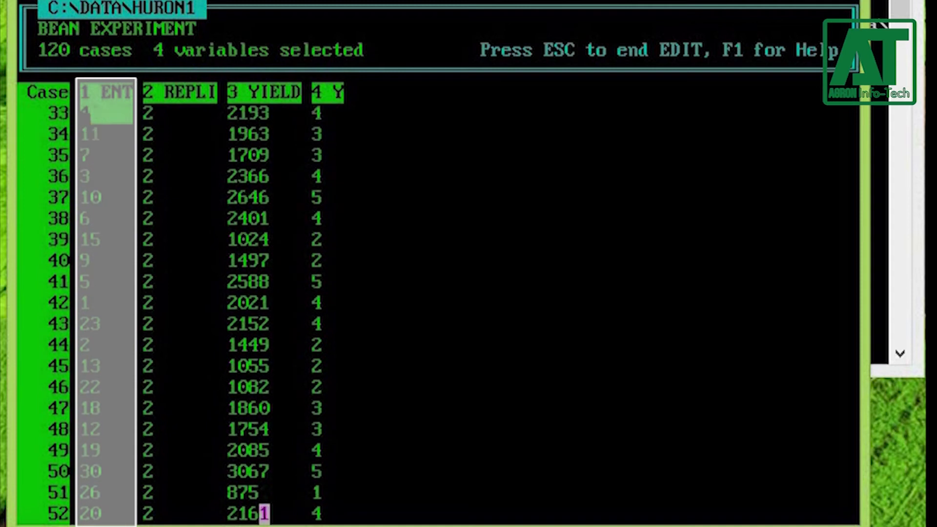
key("Up")
key("Up")
key("Up")
key("Up")
key("Up")
key("Up")
key("Up")
key("Up")
key("Up")
key("Up")
key("Up")
key("Up")
key("Up")
key("Up")
key("Up")
key("Up")
key("Up")
key("Up")
key("Up")
key("Up")
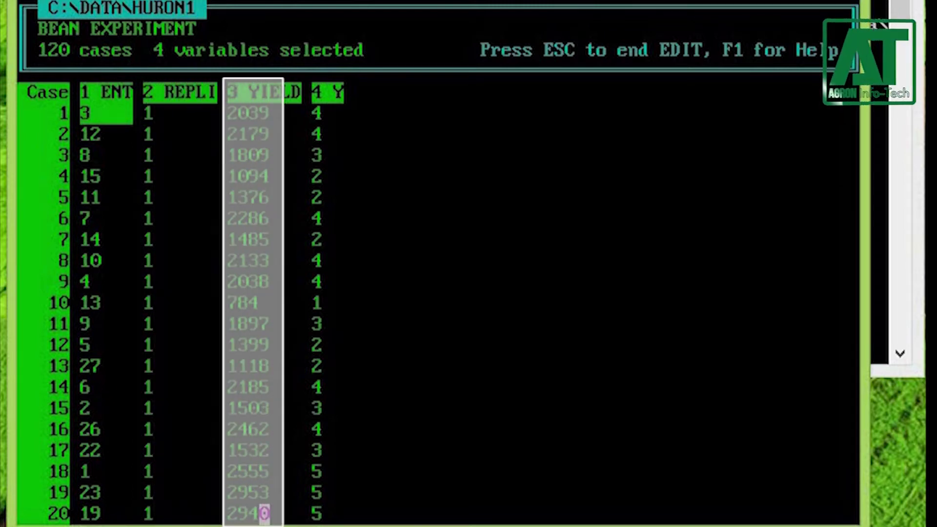
key("Page_Down")
key("Page_Down")
key("Page_Down")
key("Page_Down")
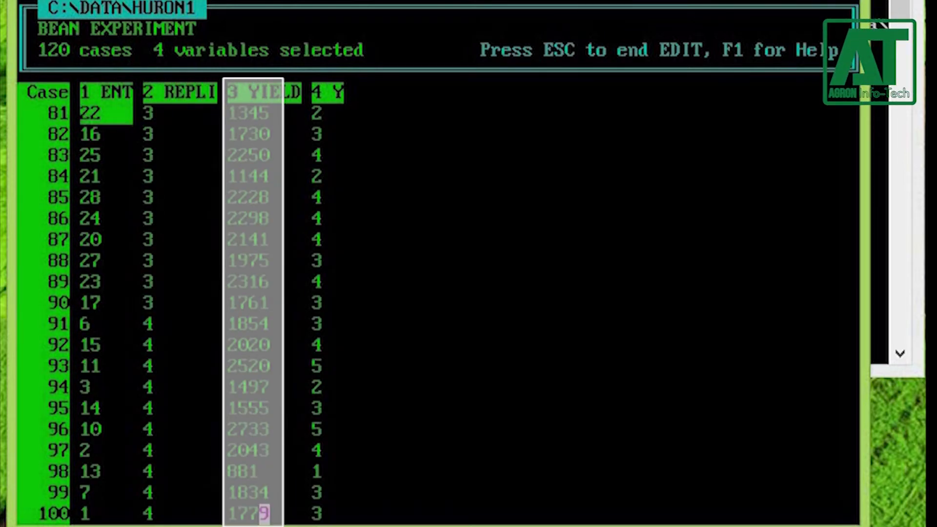
key("Page_Up")
key("Page_Up")
key("Page_Up")
key("Page_Up")
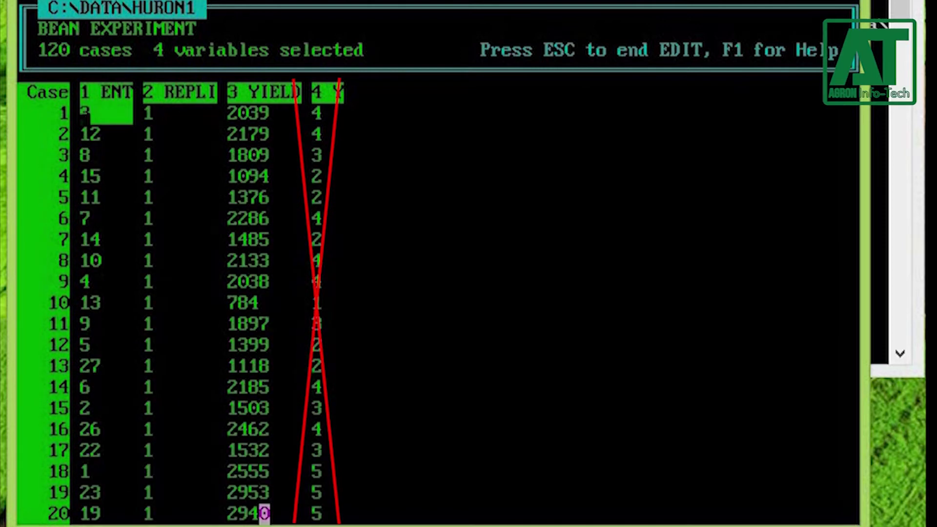
key("Escape")
key("q")
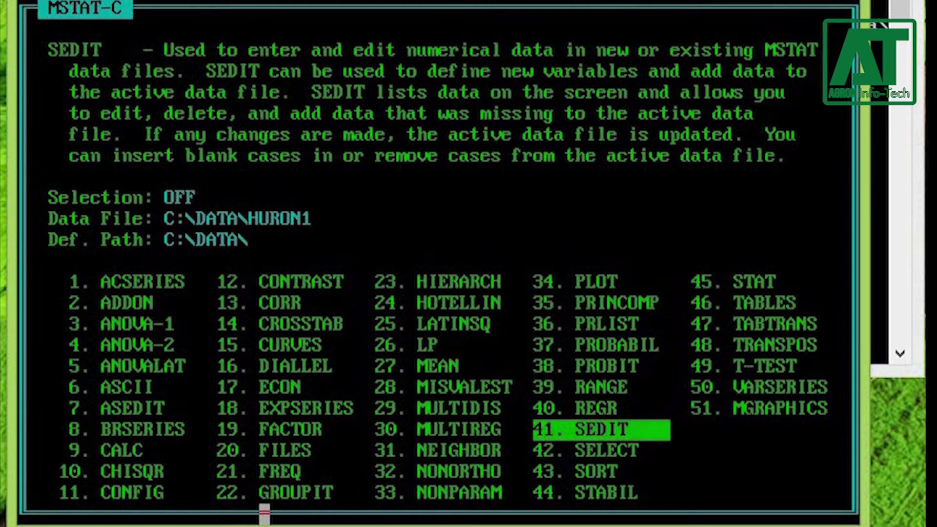
Start ANOVA-2 on all 120 cases with group variables 2 (levels 1–4) and 1 (levels 1–30).
key("4")
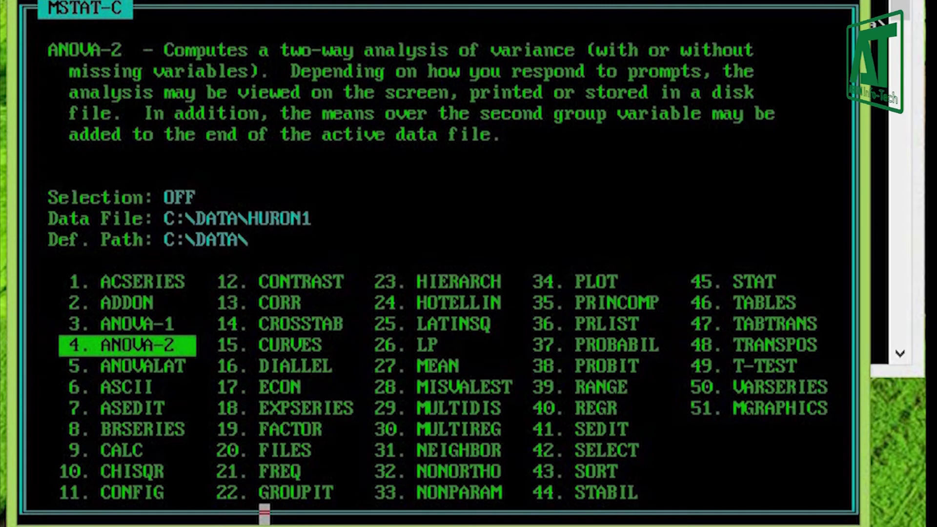
key("Return")
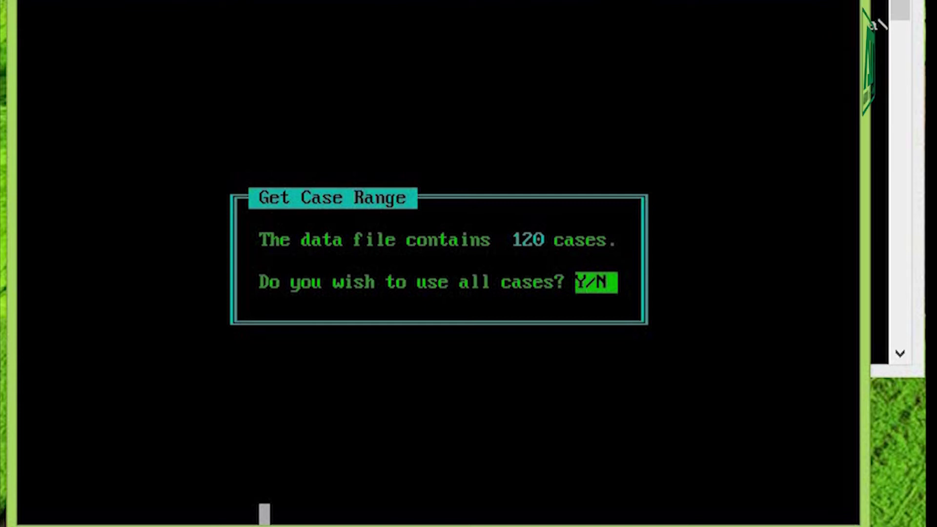
key("y")
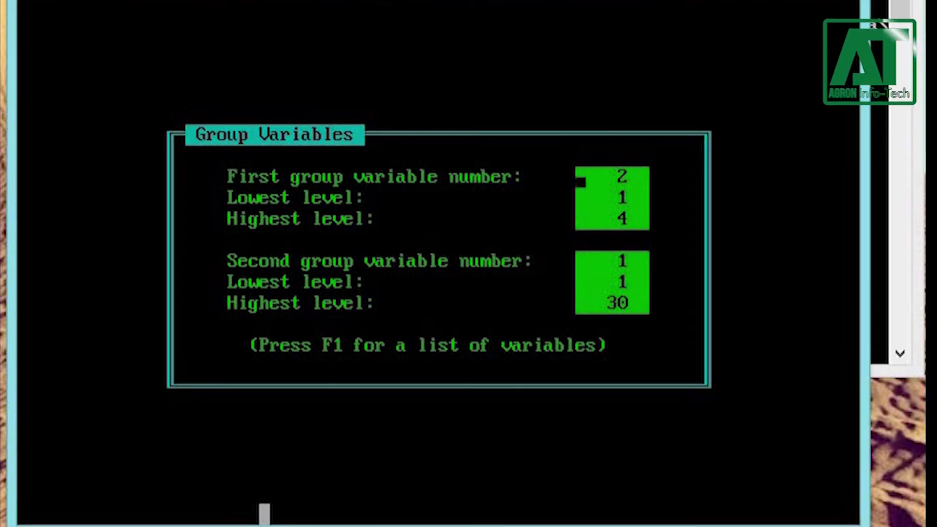
left_click(580, 203)
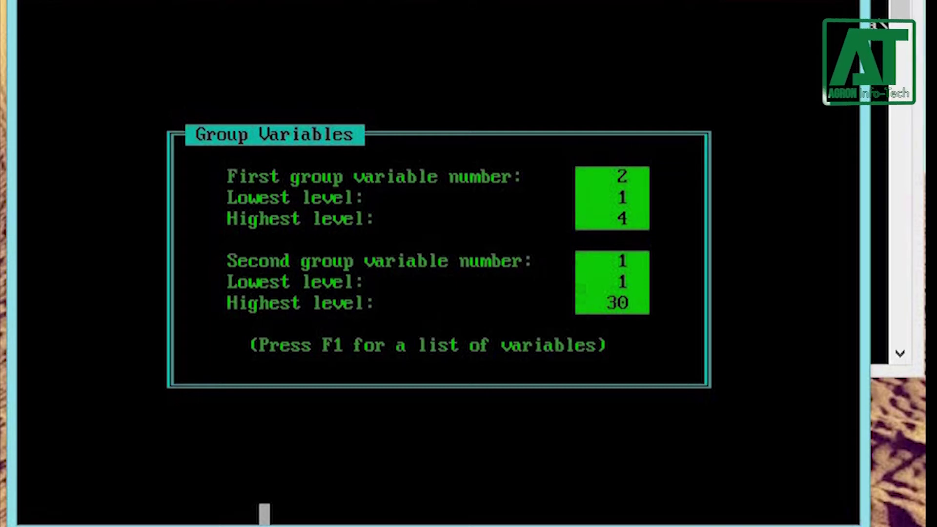
key("F1")
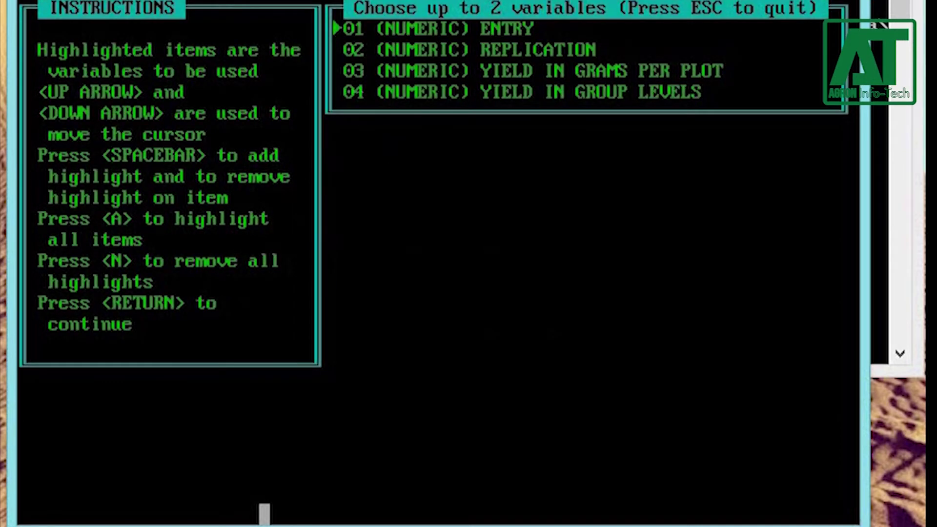
Analyze YIELD IN GRAMS PER PLOT with default output options and no orthogonal contrasts.
key("Down")
key("Down")
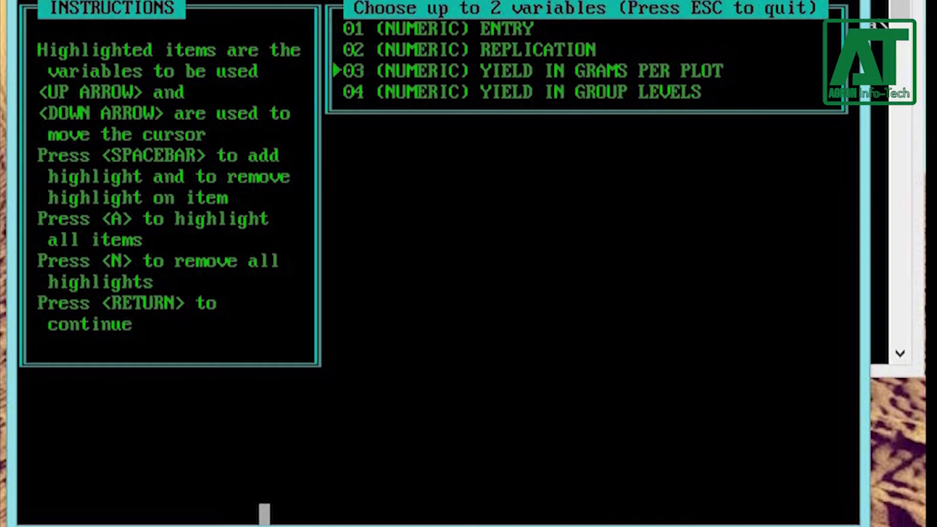
key("space")
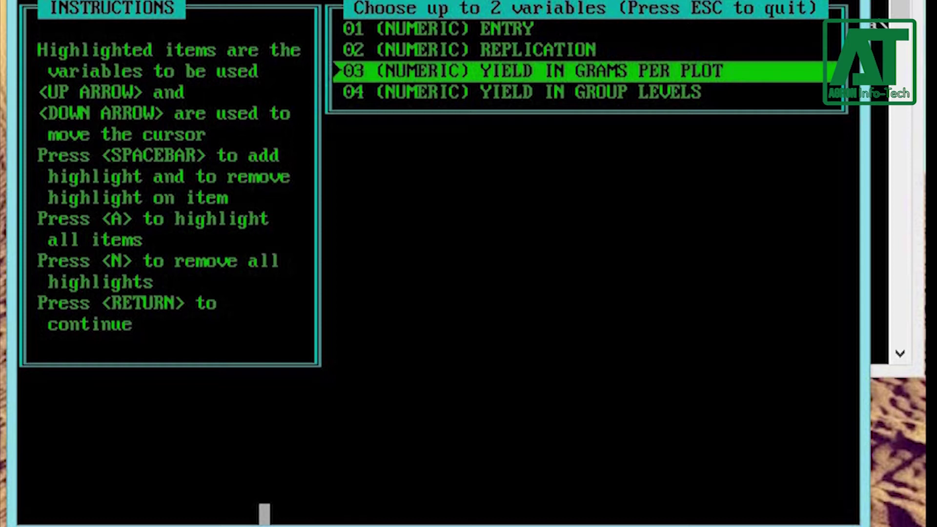
key("Return")
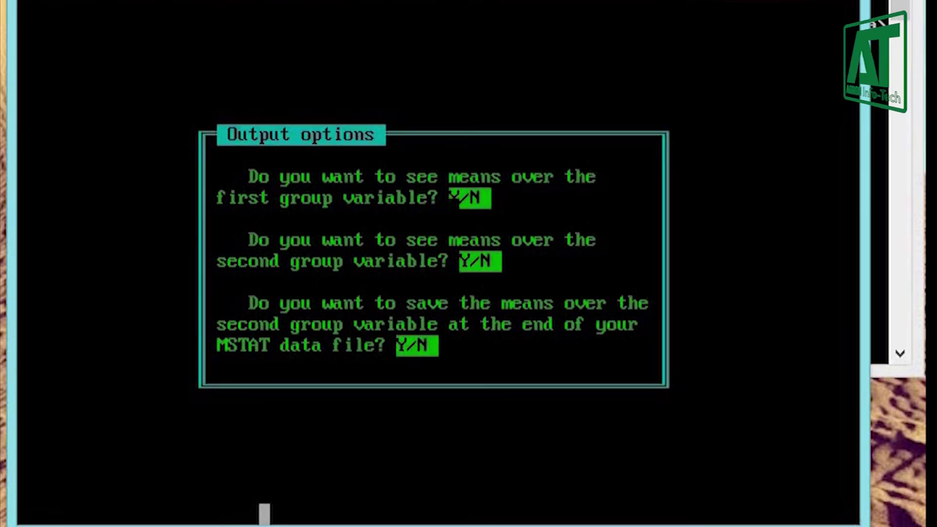
key("Return")
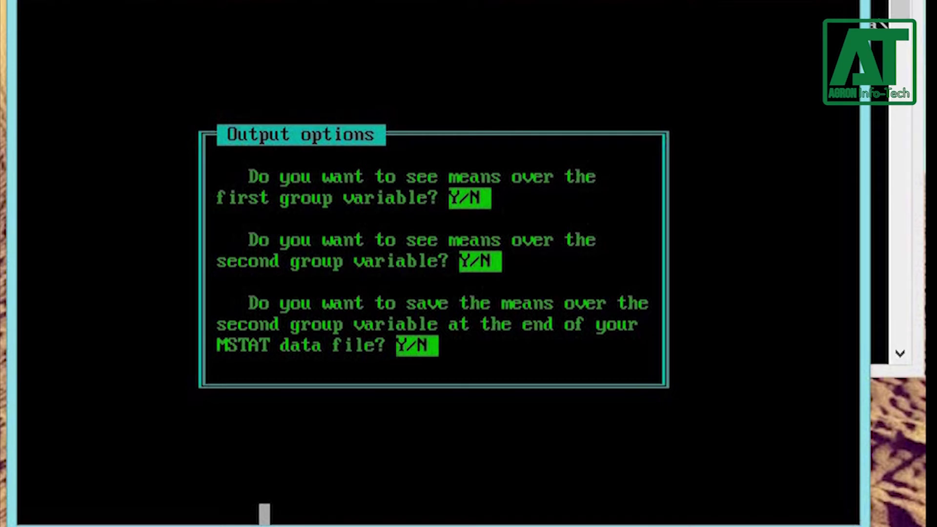
key("Return")
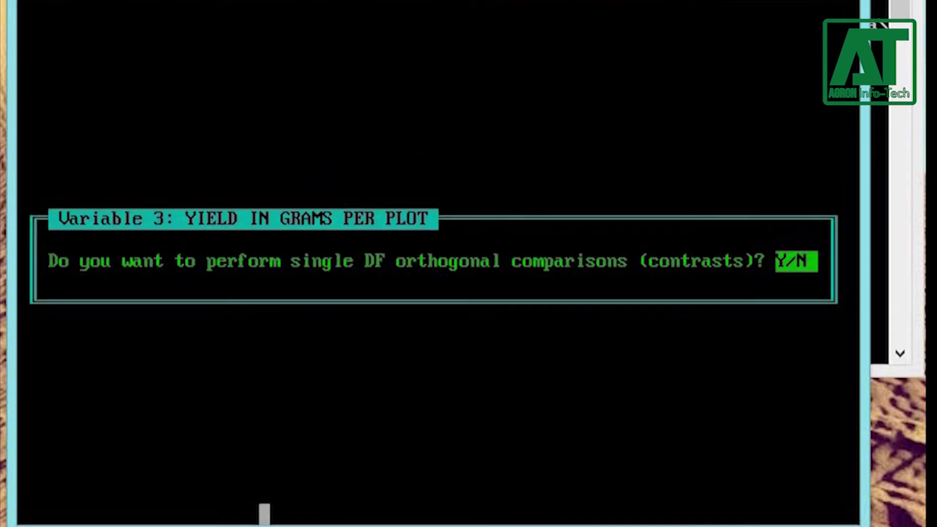
key("n")
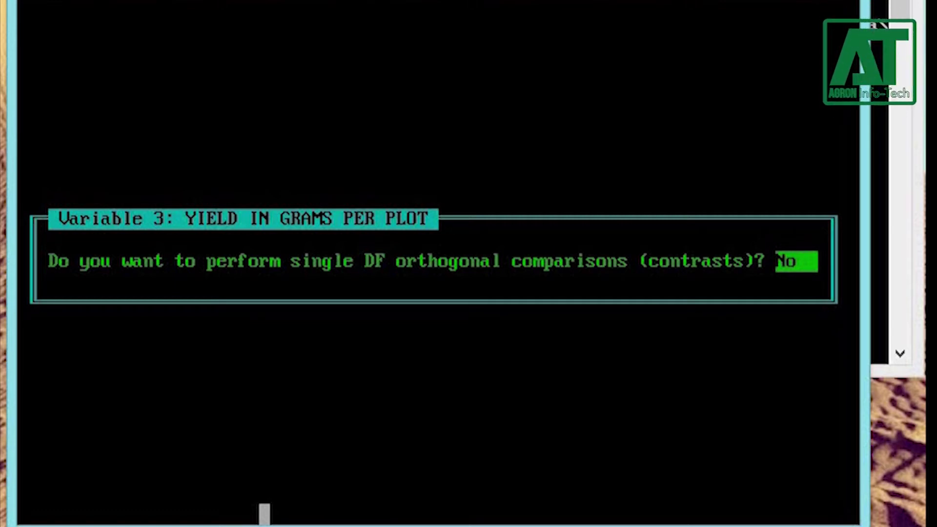
key("Return")
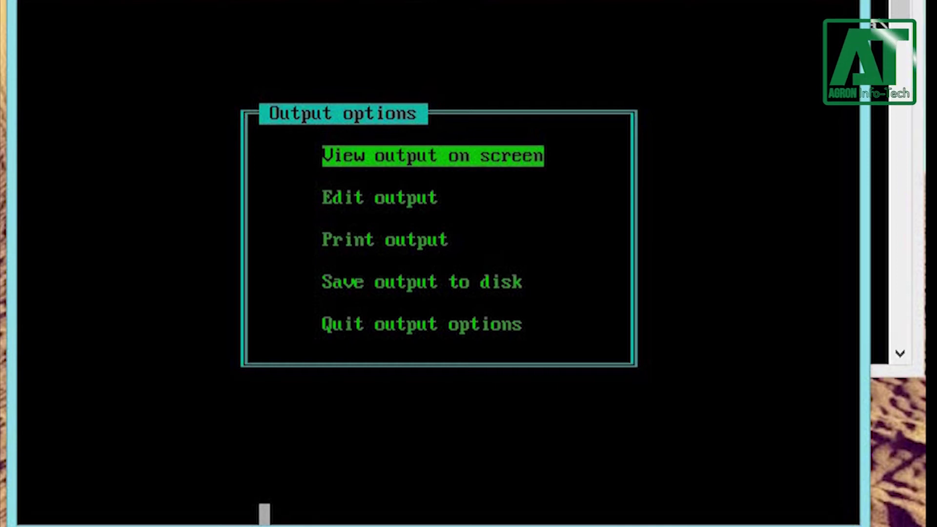
Save the ANOVA output to disk as 2WAY.DOC.
type("s2WAY.D")
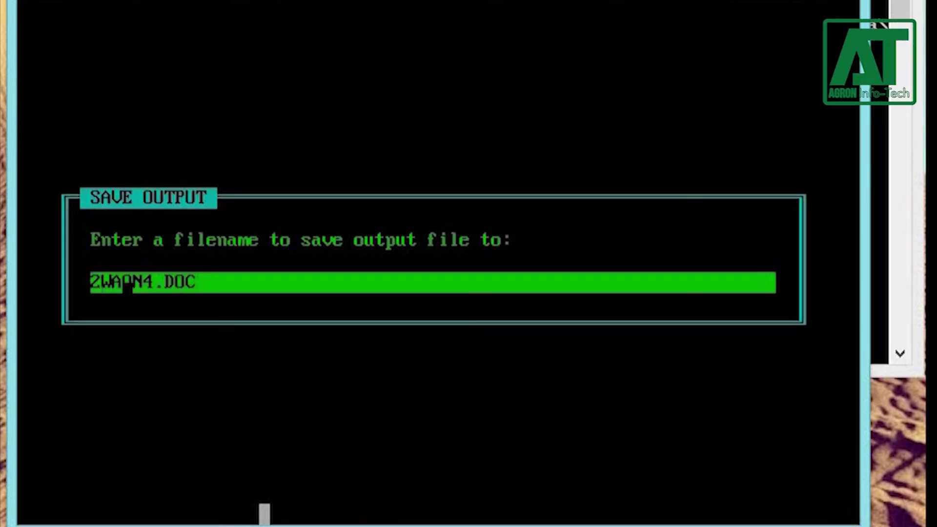
type("OC")
key("Delete")
key("Delete")
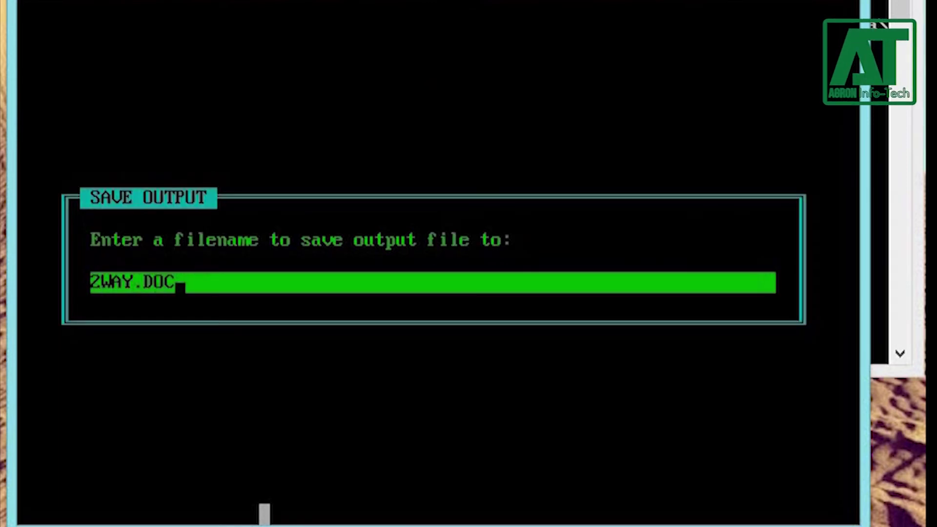
key("Return")
Open the saved 2WAY output in Word and set the page to landscape.
key("alt+Tab")
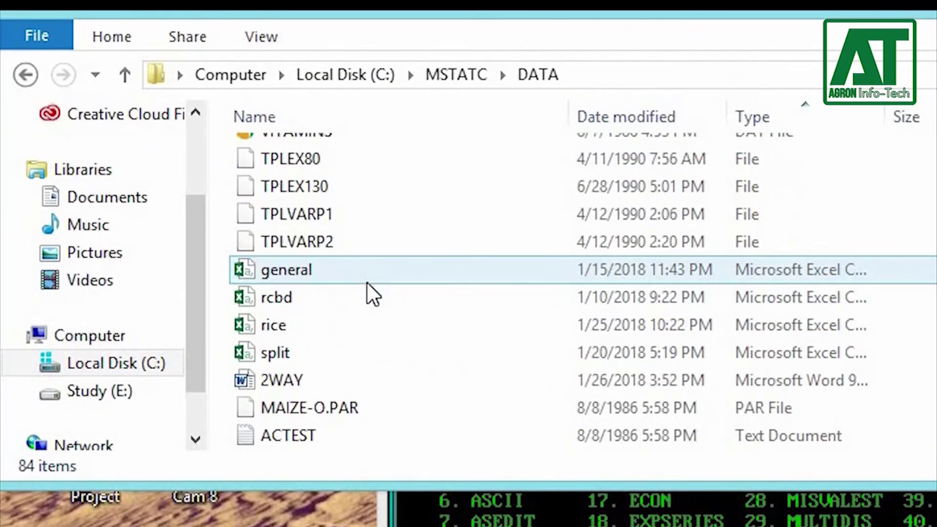
scroll(367, 282, "down", 1)
double_click(272, 269)
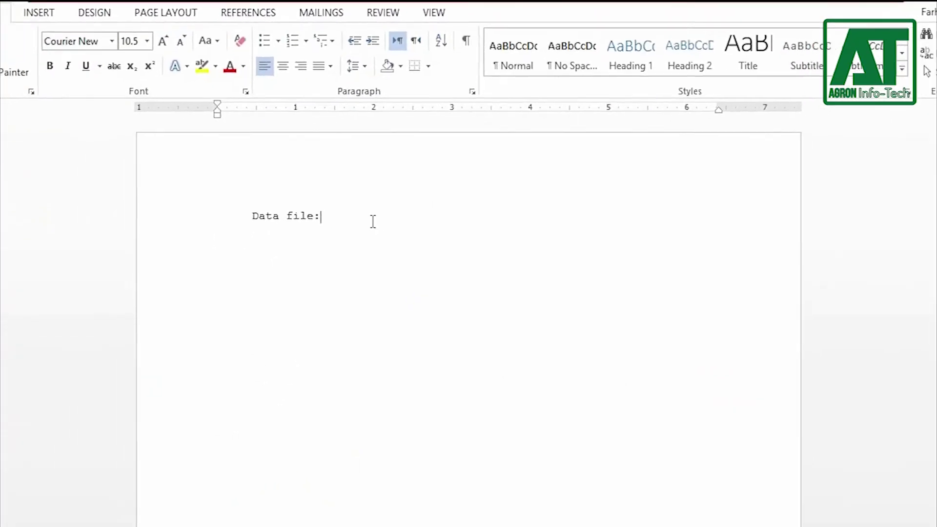
scroll(468, 342, "down", 1)
left_click(165, 12)
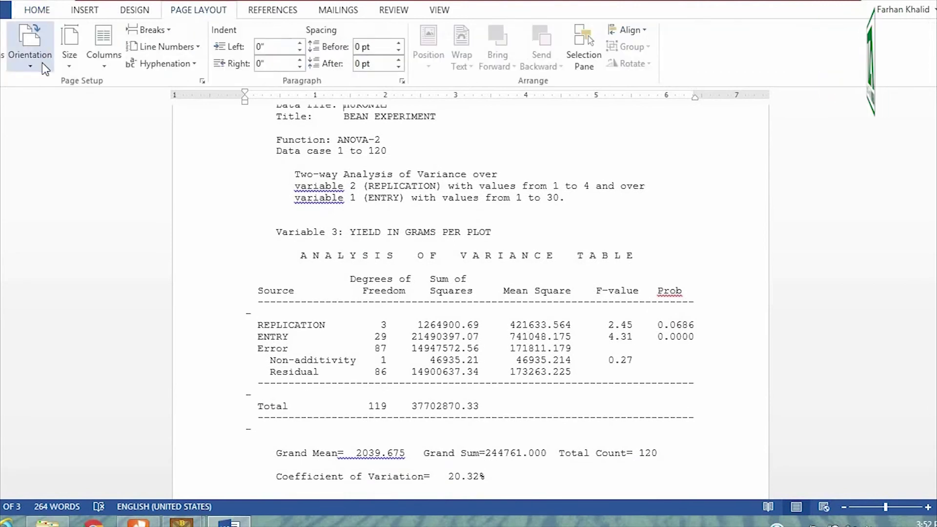
left_click(42, 63)
left_click(43, 117)
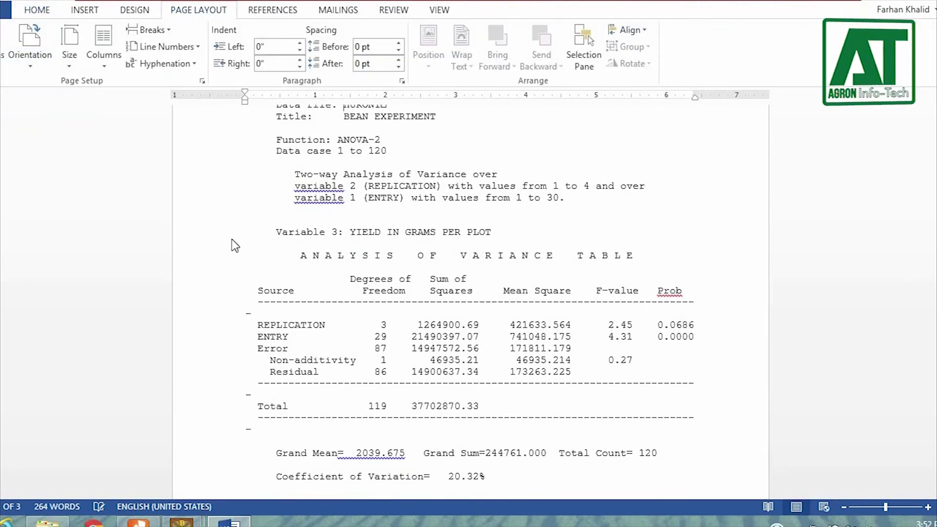
scroll(371, 319, "down", 2)
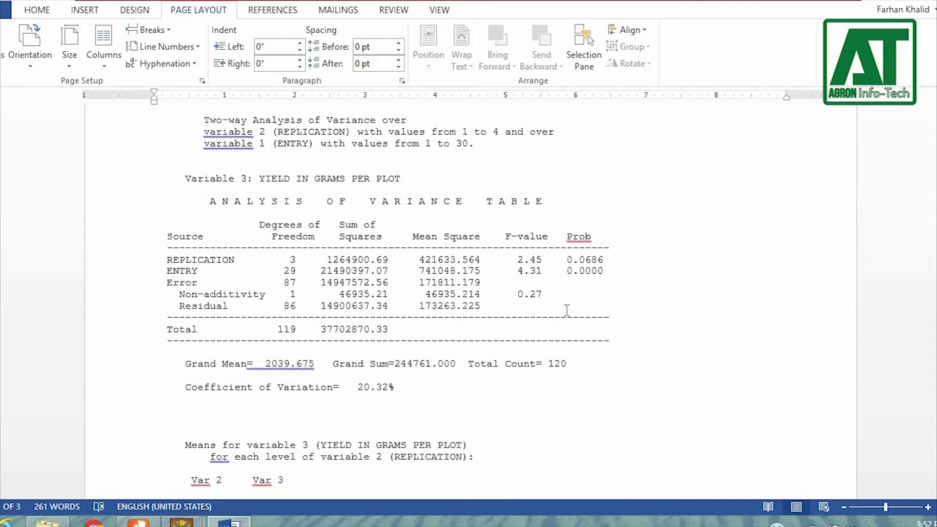
Mark ENTRY's F-value as 4.31** and REPLICATION's as 2.45ns.
left_click(542, 270)
type("**")
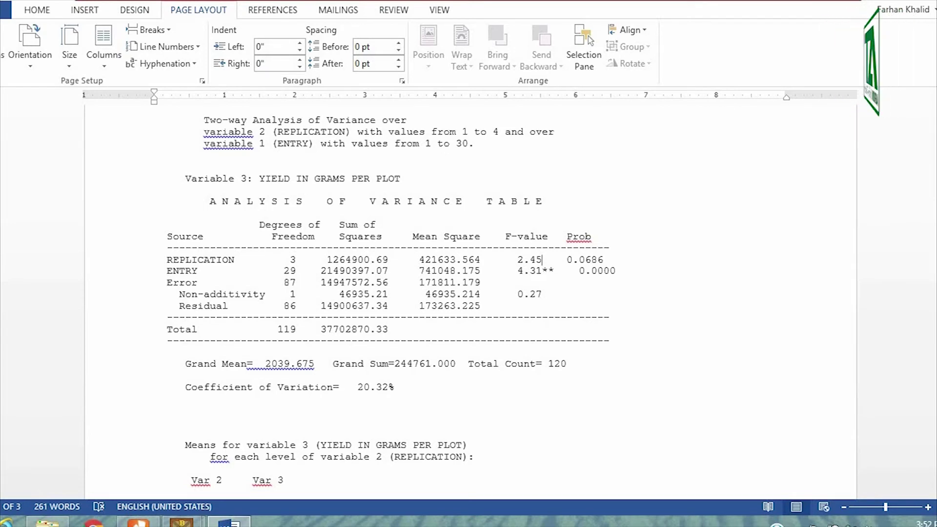
type("n")
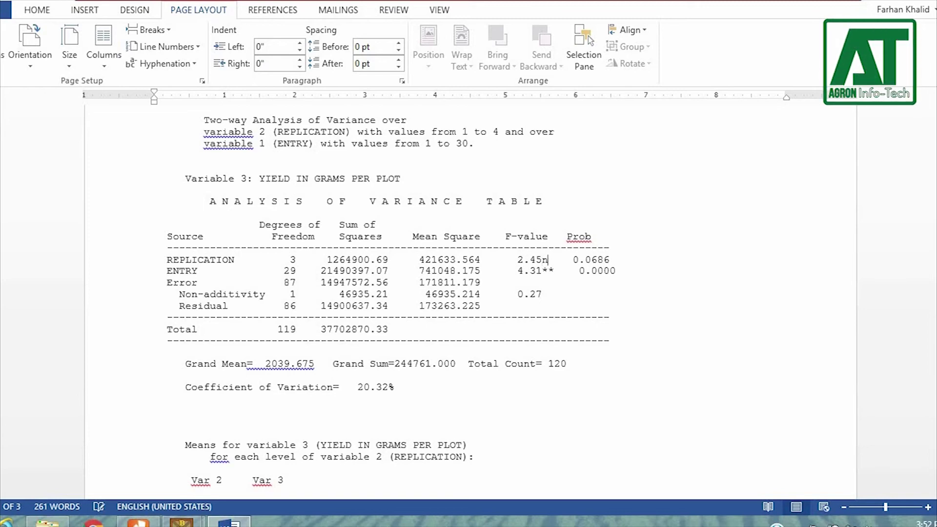
type("s")
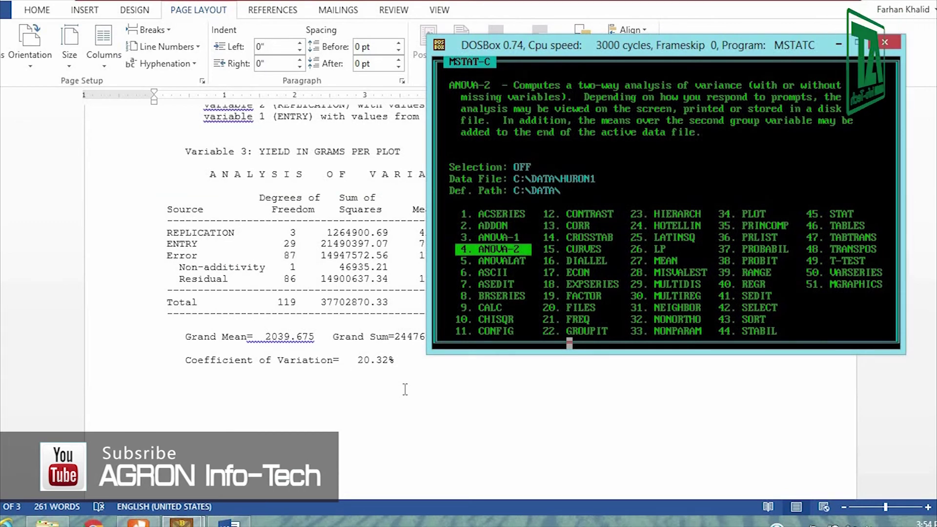
Check in SEDIT that the entry means start at case 121, then quit the editor.
key("4")
key("1")
key("Return")
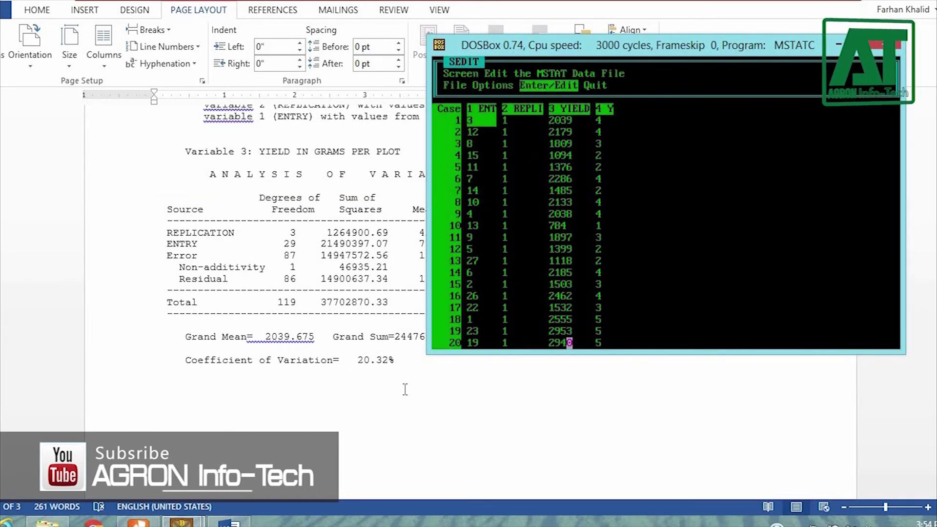
key("Return")
key("Page_Down")
key("Page_Down")
key("Page_Down")
key("Page_Down")
key("Page_Down")
key("Page_Down")
key("Page_Down")
key("Page_Up")
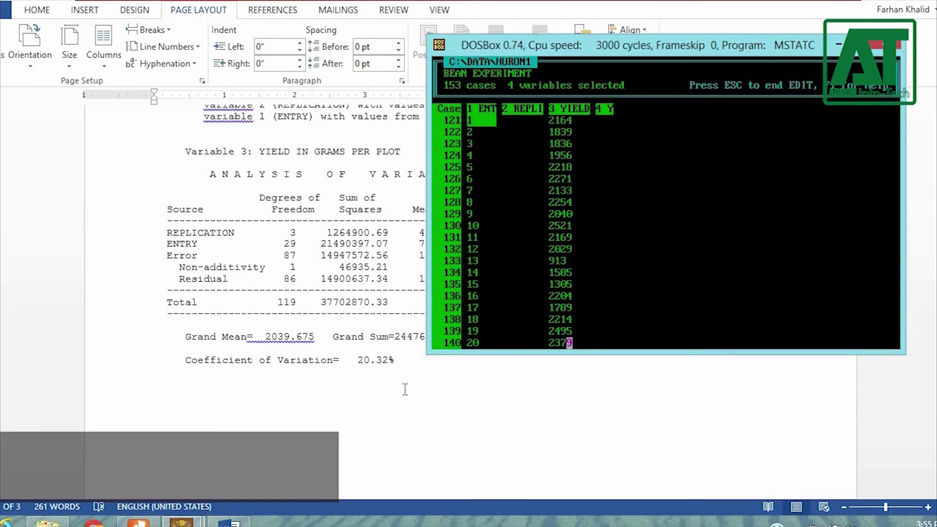
key("Up")
key("Up")
key("Up")
key("Down")
key("Down")
key("Down")
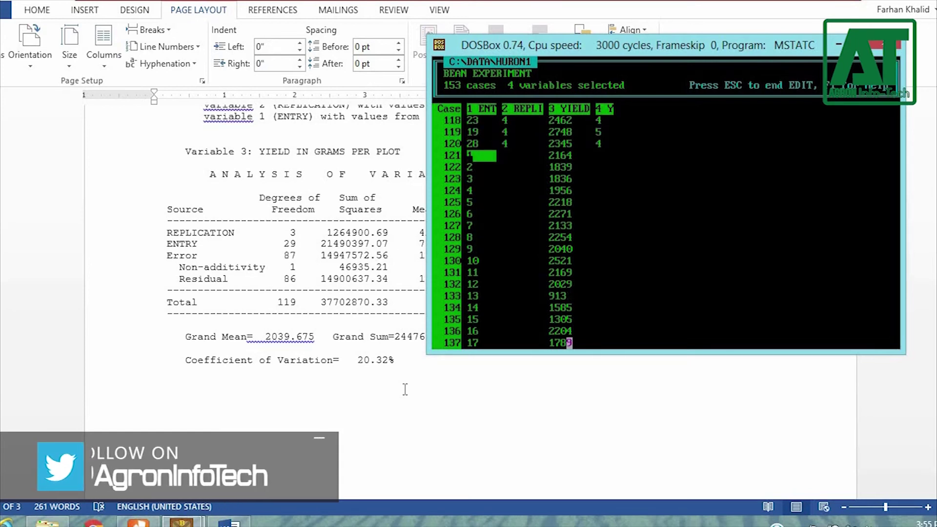
key("Escape")
key("q")
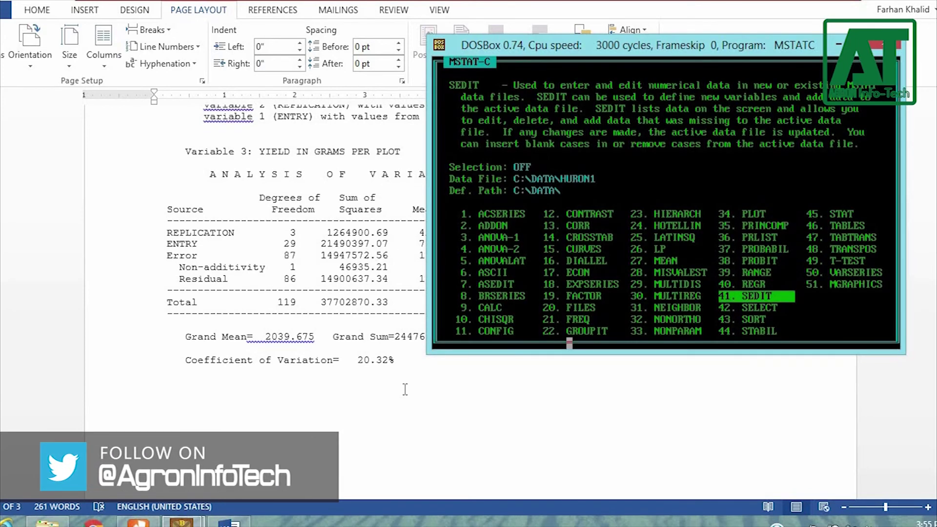
Start the 39 RANGE program with lsd as the mean separation test.
key("3")
key("9")
key("Return")
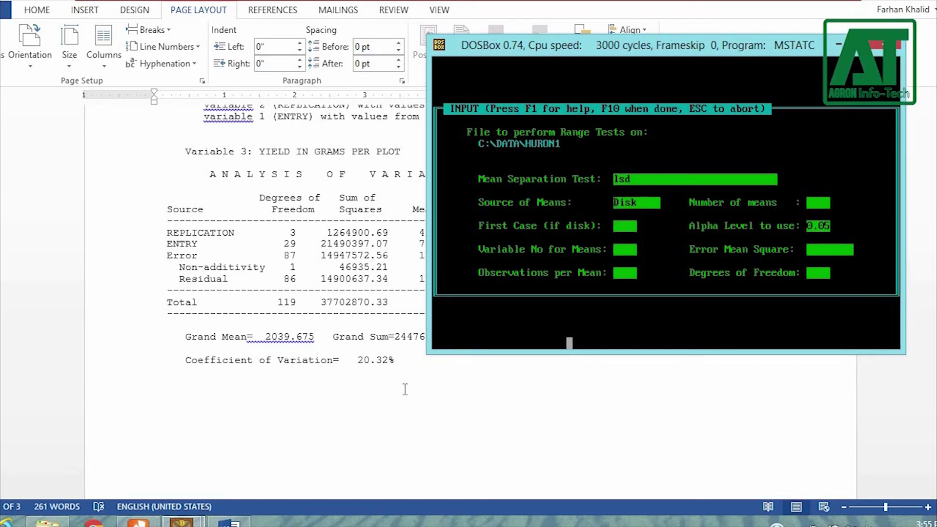
Enter first case 121, variable 3, 4 observations per mean and 30 means.
type("121")
key("Return")
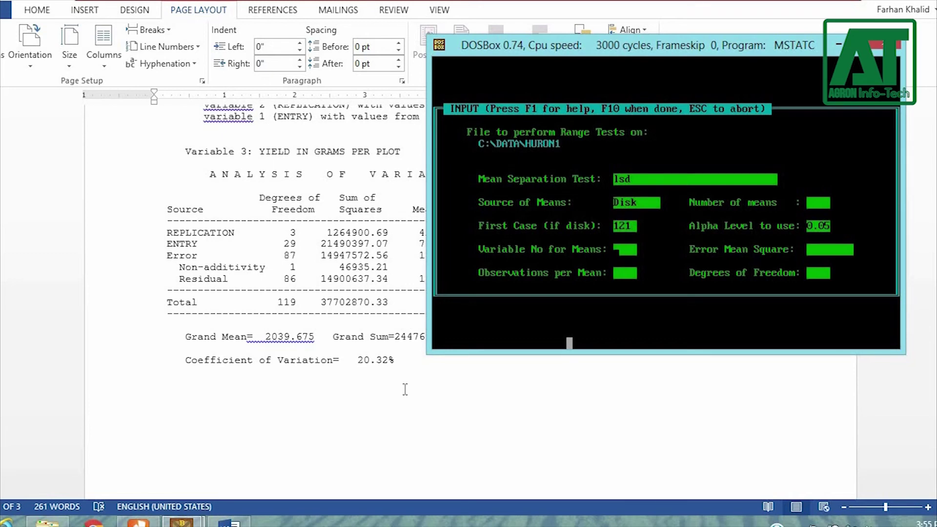
type("3")
key("Return")
type("4")
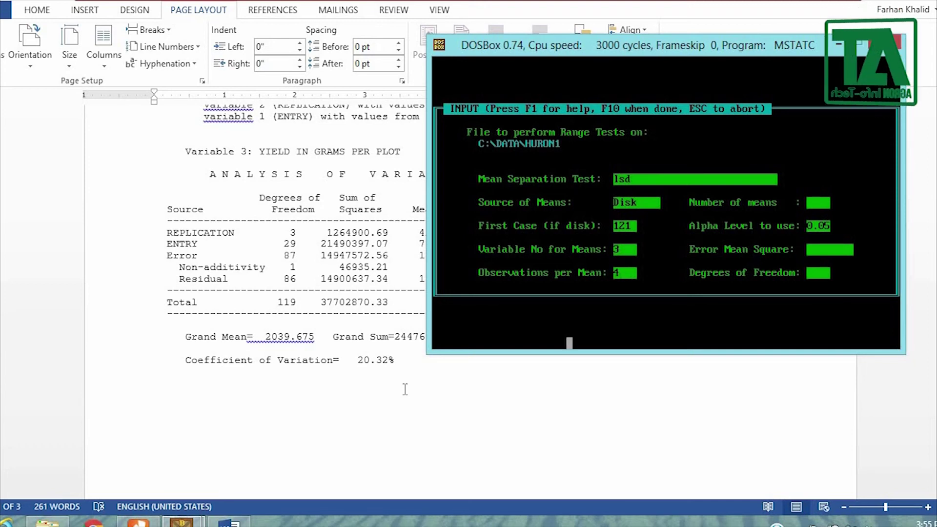
key("Return")
type("30")
Look up the error mean square in the ANOVA table and enter 171811.87.
left_click_drag(587, 39, 424, 68)
left_click(277, 213)
scroll(276, 213, "up", 5)
key("alt+Tab")
type("17")
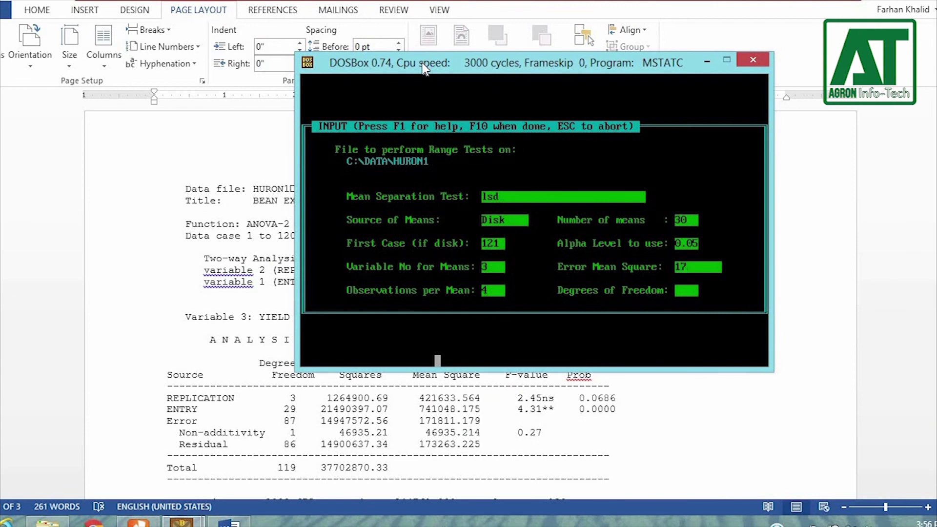
type("1811.87")
Run the TUKEY range test and save its results as TUAY.DOC.
key("F10")
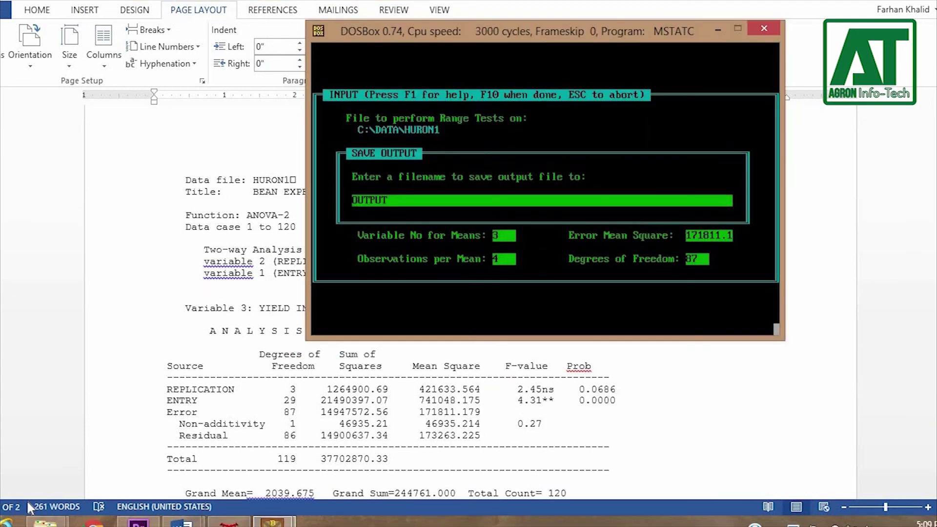
type("TUKEY")
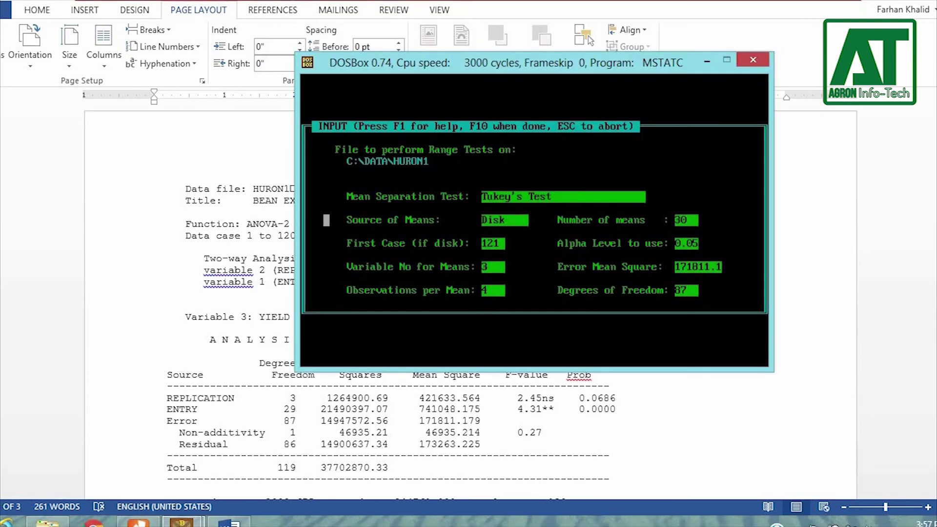
key("F10")
key("Down")
key("Down")
key("Down")
key("Return")
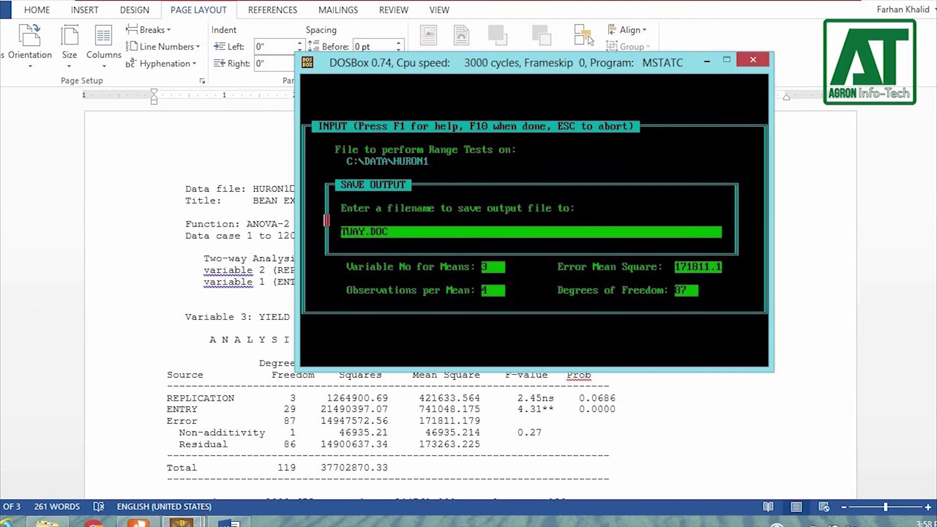
key("Return")
key("Return")
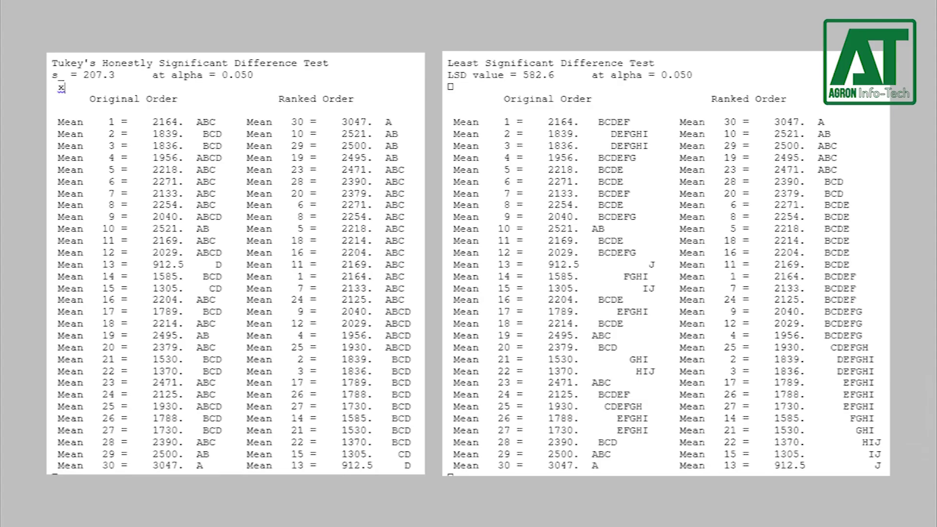